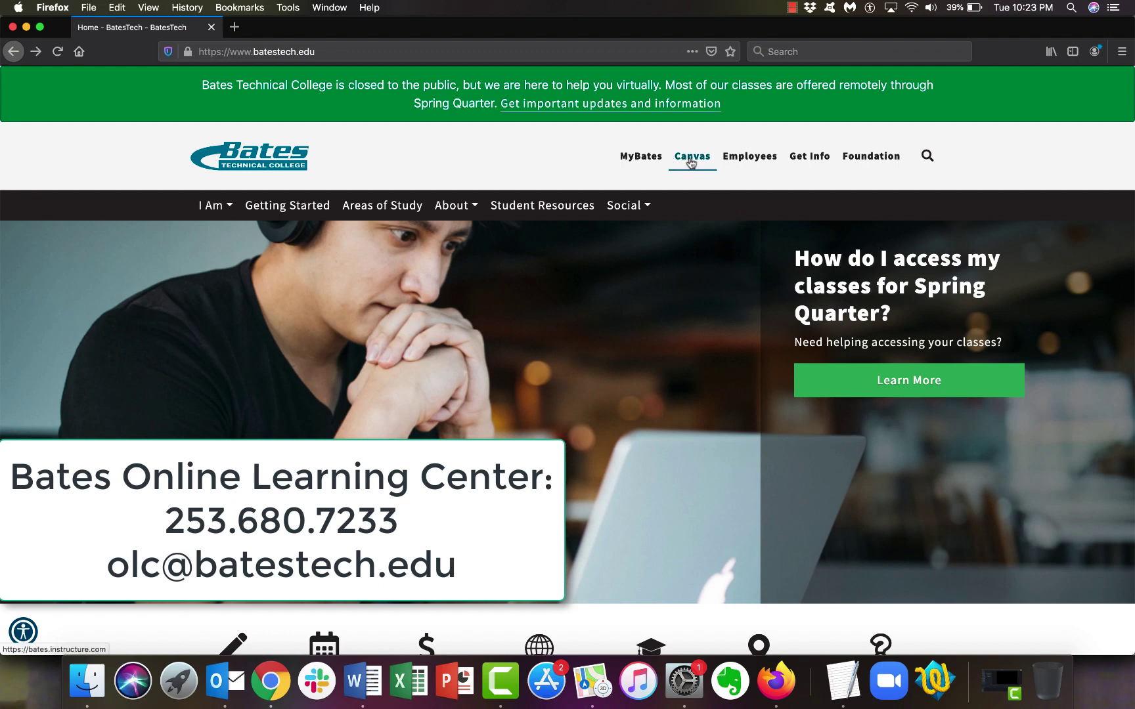
# Open Canvas from the college homepage and rearrange the dashboard course cards, leaving Financial Literacy second and Bates Canvas Training third
pyautogui.click(691, 164)
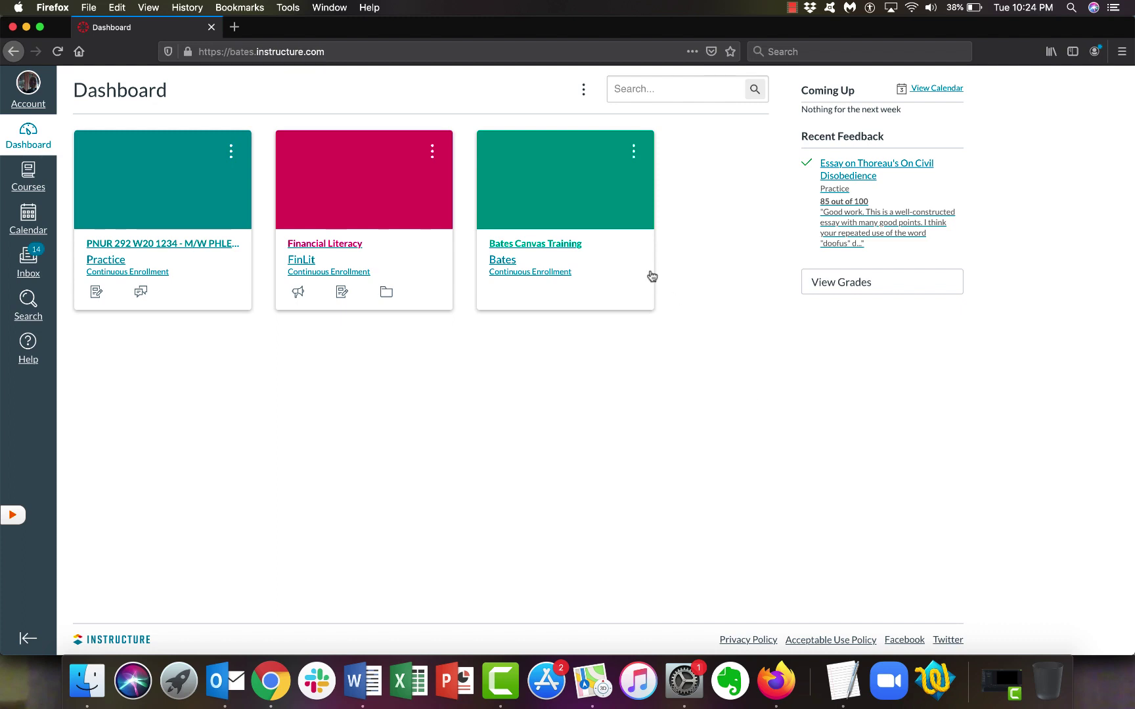
pyautogui.moveTo(613, 203); pyautogui.dragTo(369, 193)
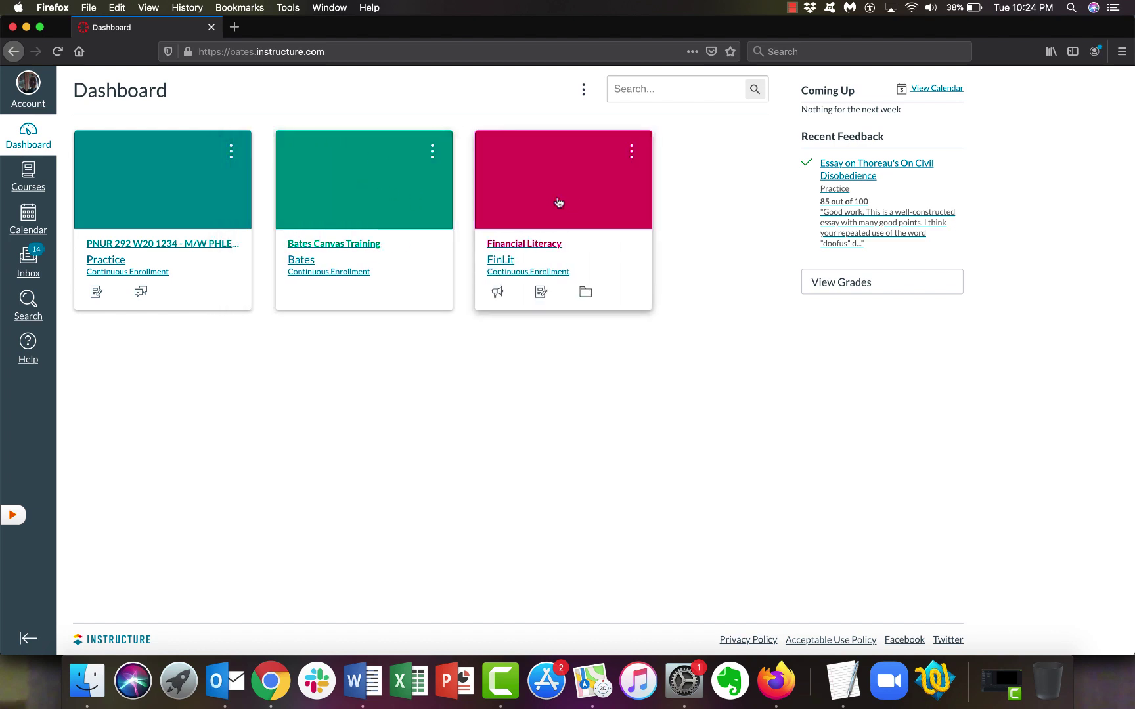
pyautogui.moveTo(558, 201); pyautogui.dragTo(364, 178)
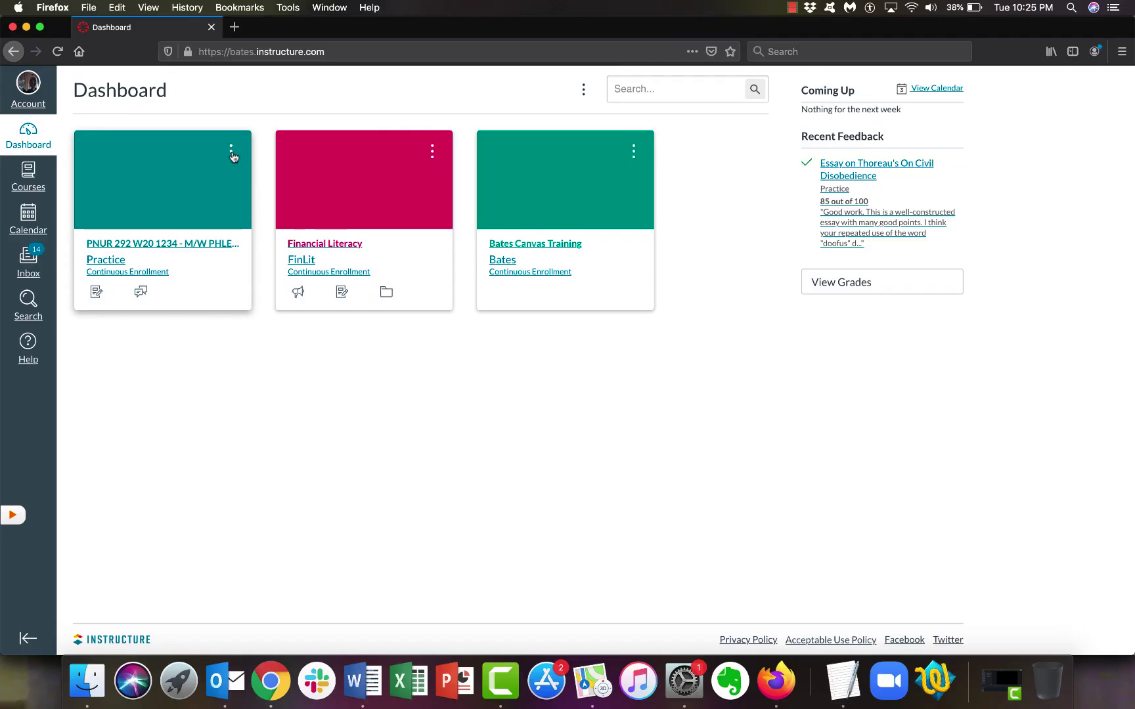
# Enter the nickname Phlebotomy for the PNUR 292 course card on the dashboard
pyautogui.click(232, 155)
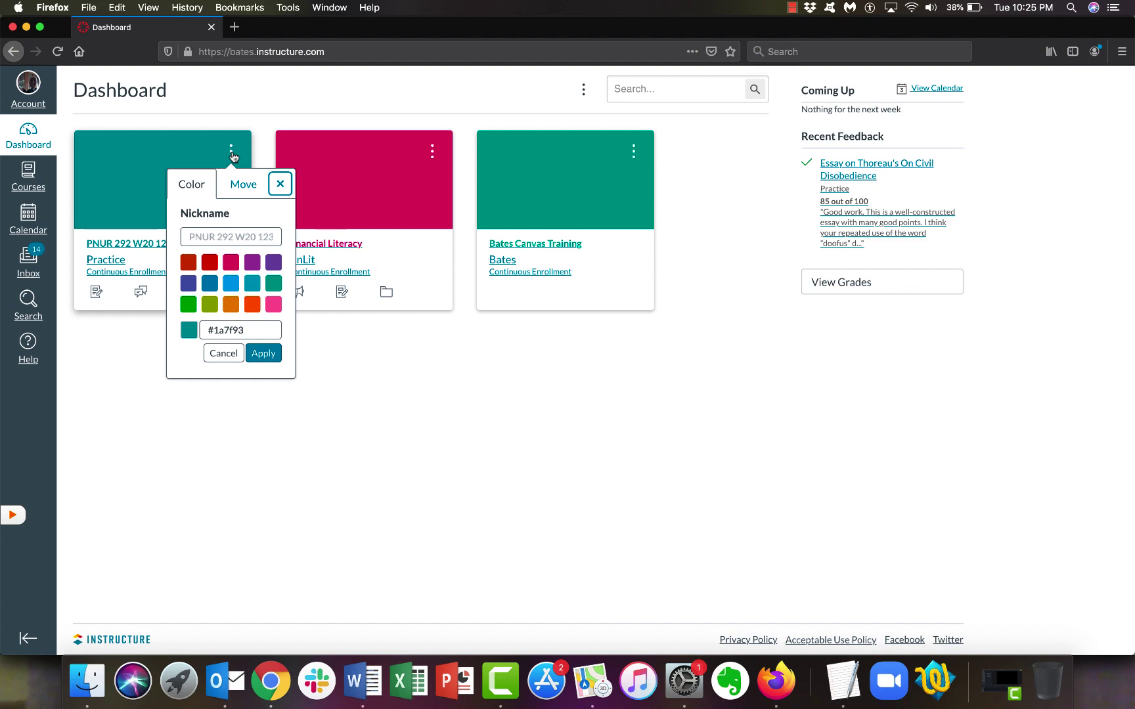
pyautogui.click(281, 185)
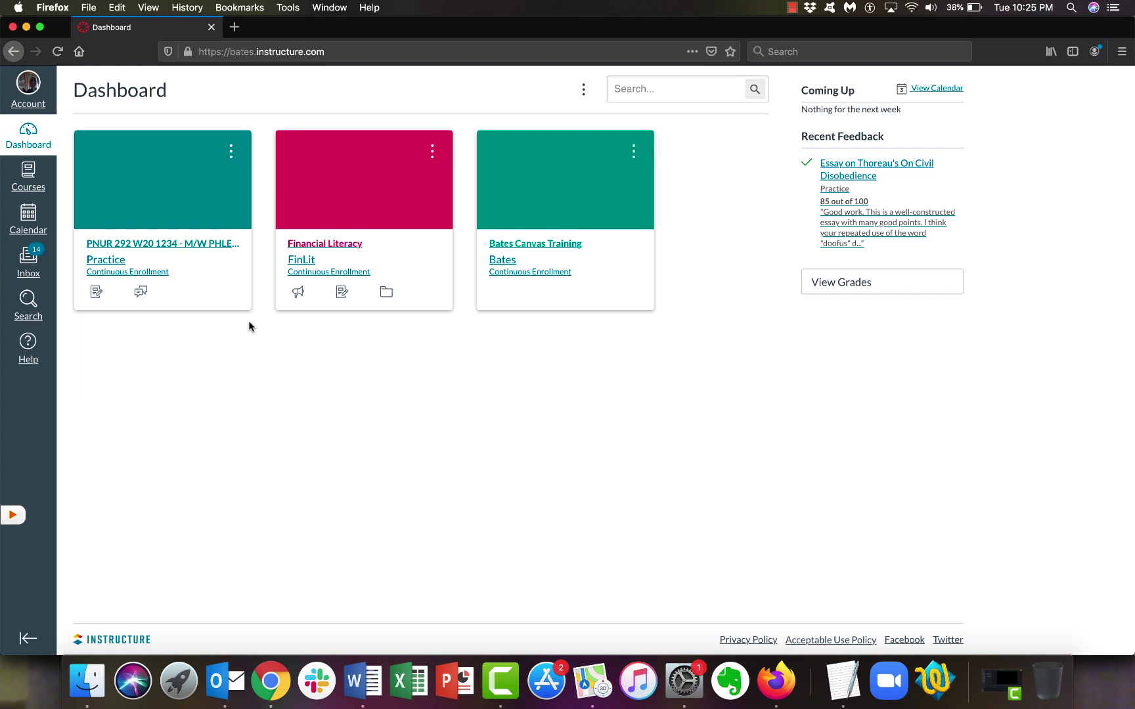
pyautogui.click(232, 155)
pyautogui.click(236, 239)
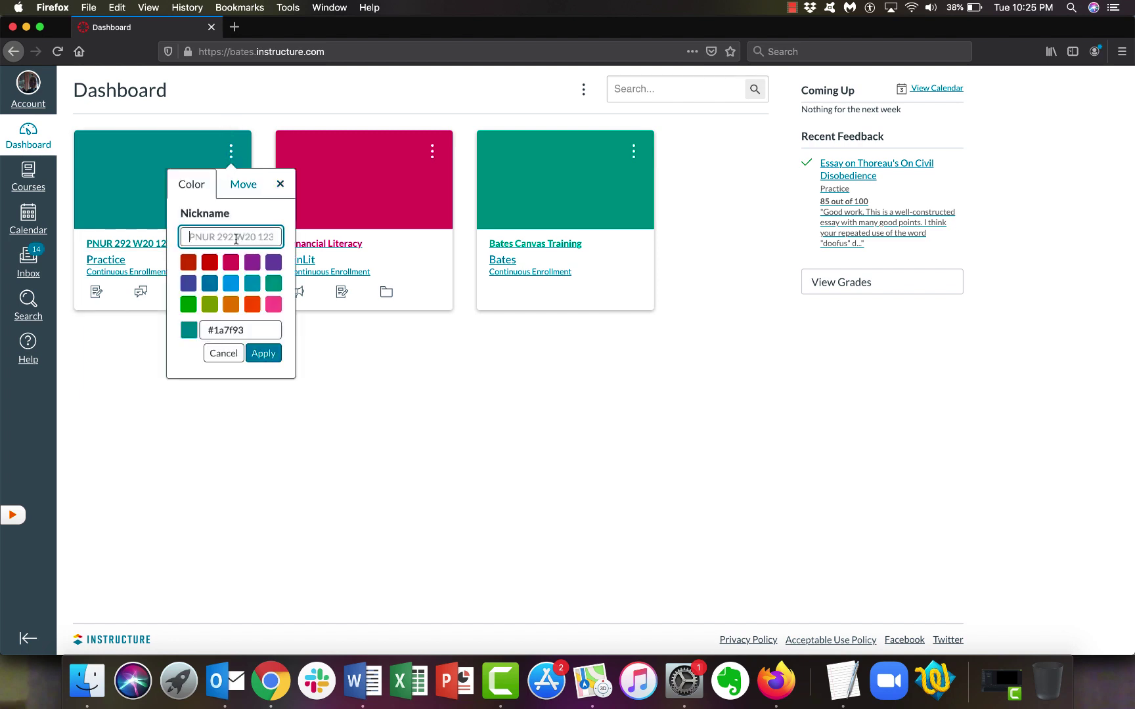
pyautogui.write('Phlebotomy')
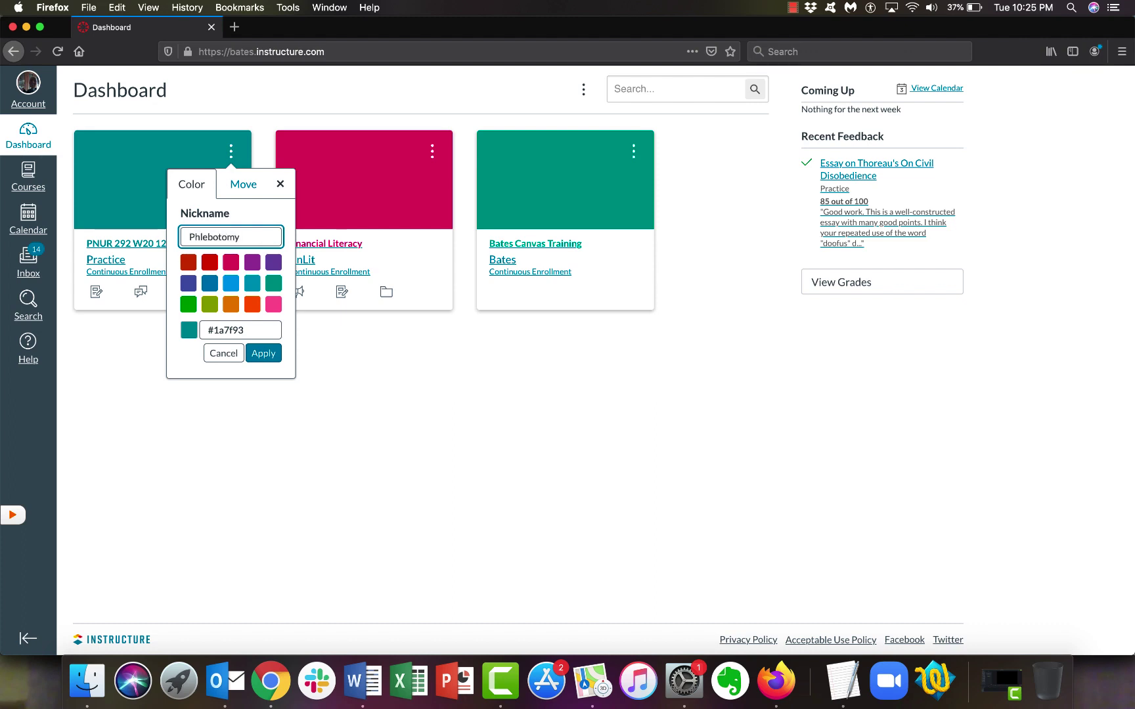
# Set the PNUR 292 course card's color to hex code 191970 and apply the card changes
pyautogui.click(273, 263)
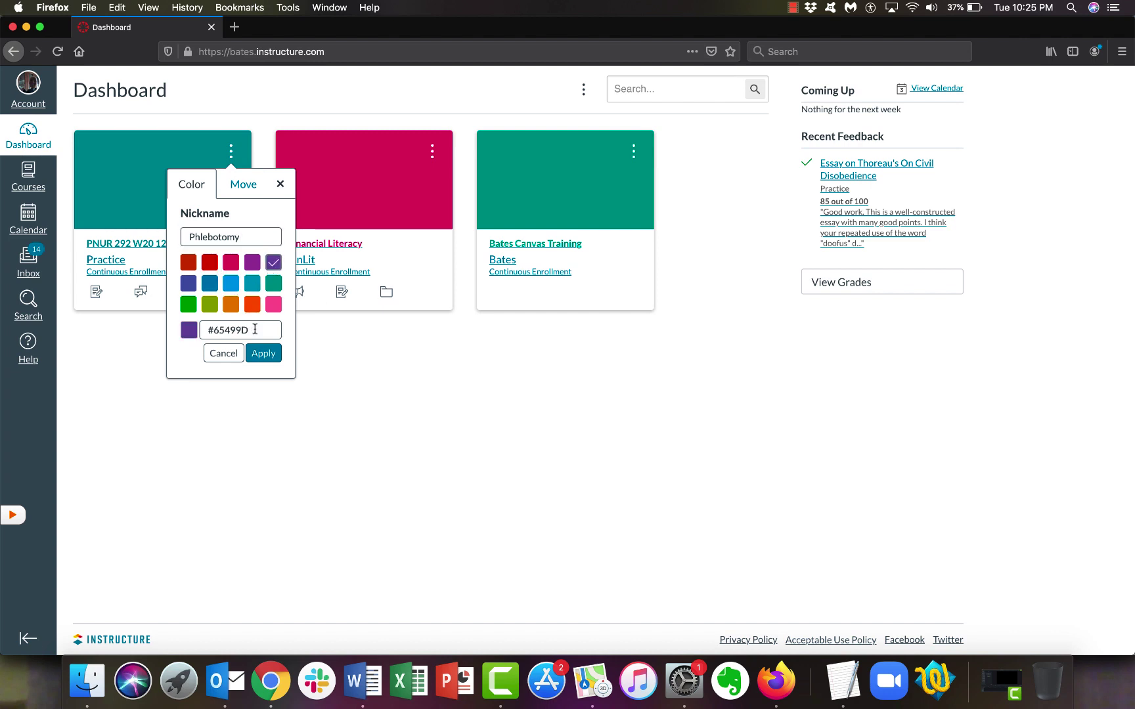
pyautogui.moveTo(255, 329); pyautogui.dragTo(191, 325)
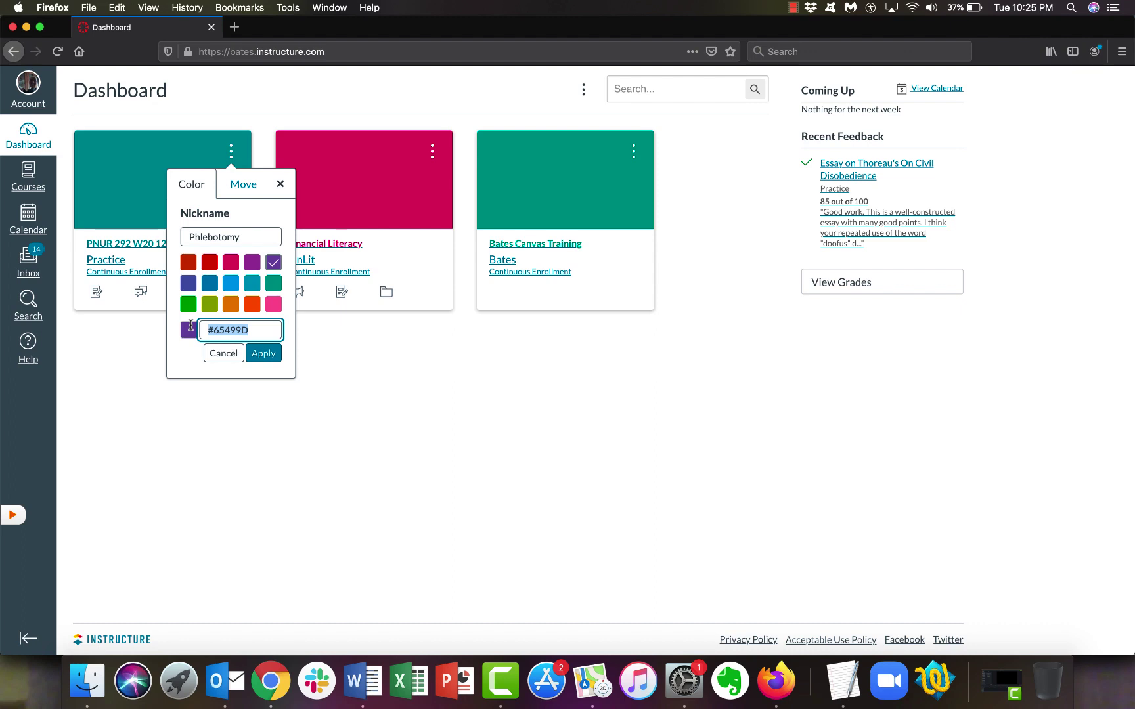
pyautogui.write('191')
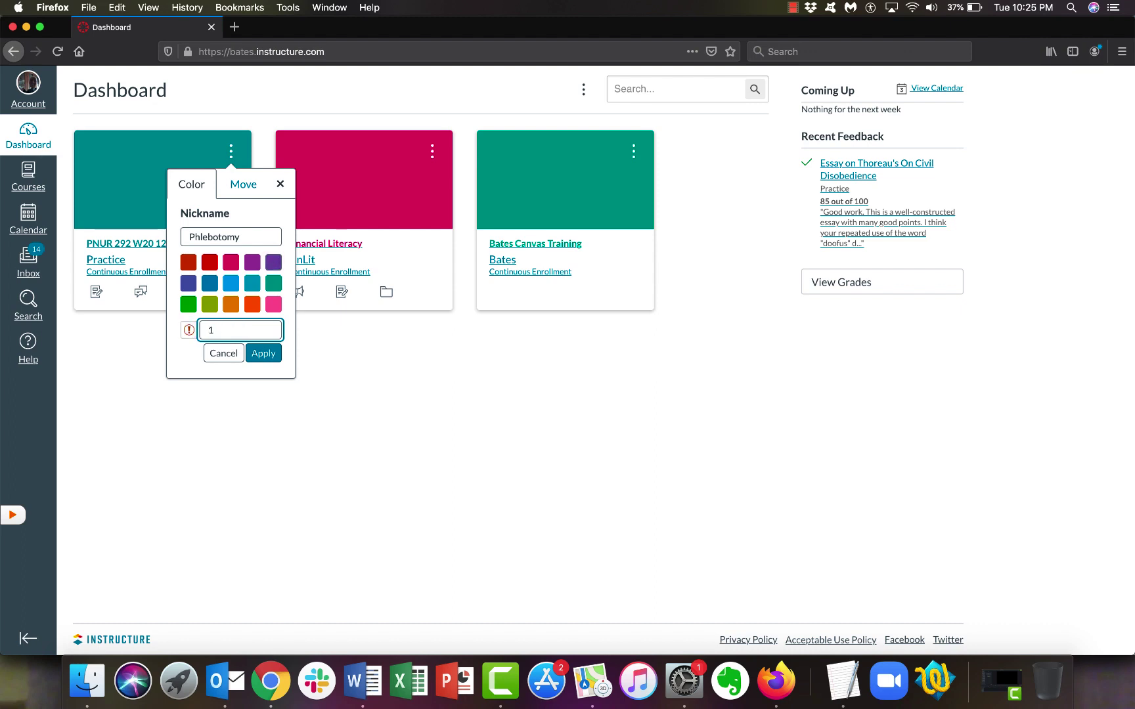
pyautogui.write('970')
pyautogui.click(264, 352)
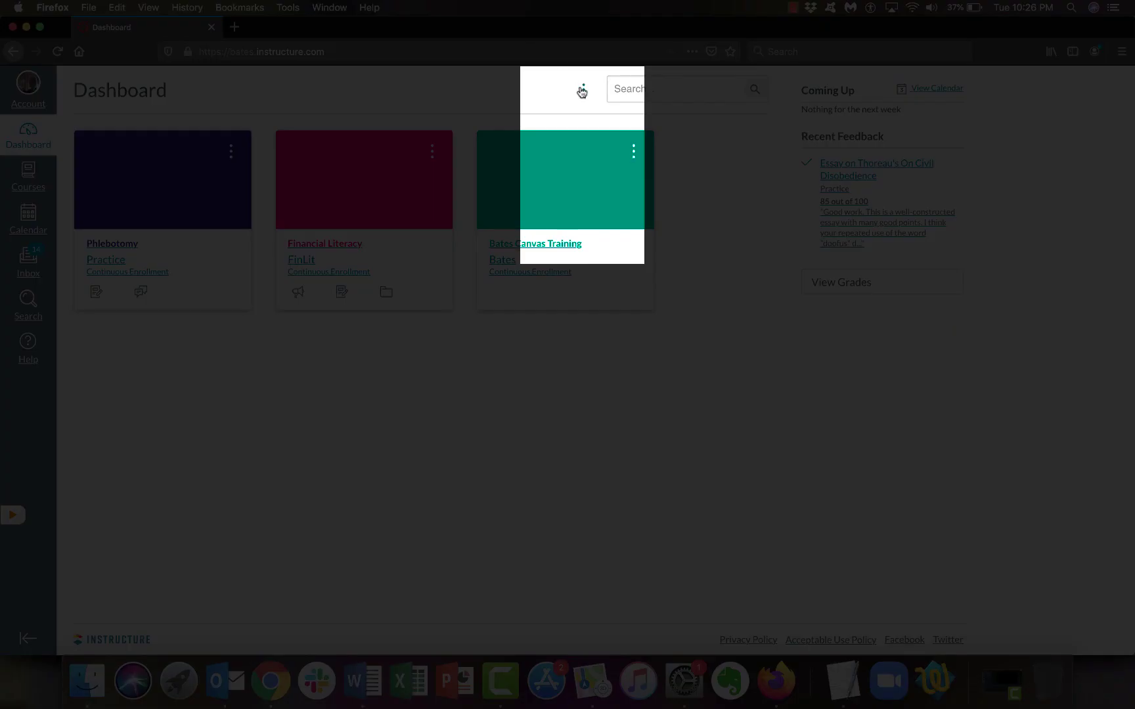
# Review past and upcoming coursework in the dashboard's List View, expanding yesterday's completed item, and return to Card View
pyautogui.click(583, 90)
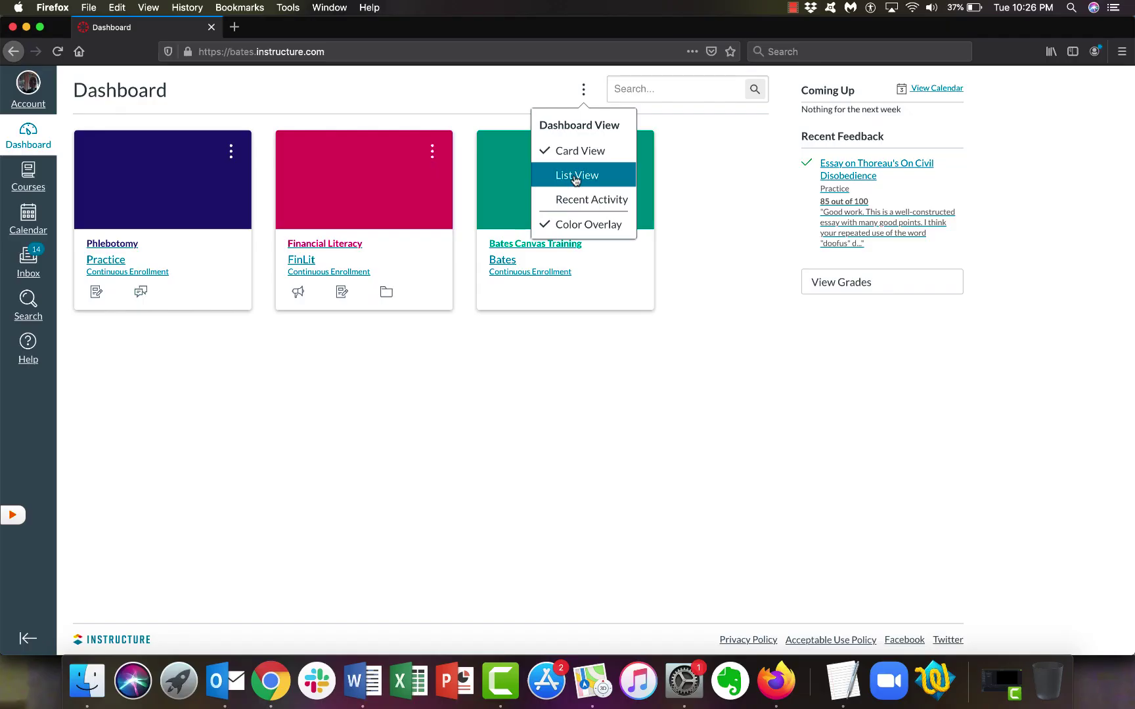
pyautogui.click(574, 176)
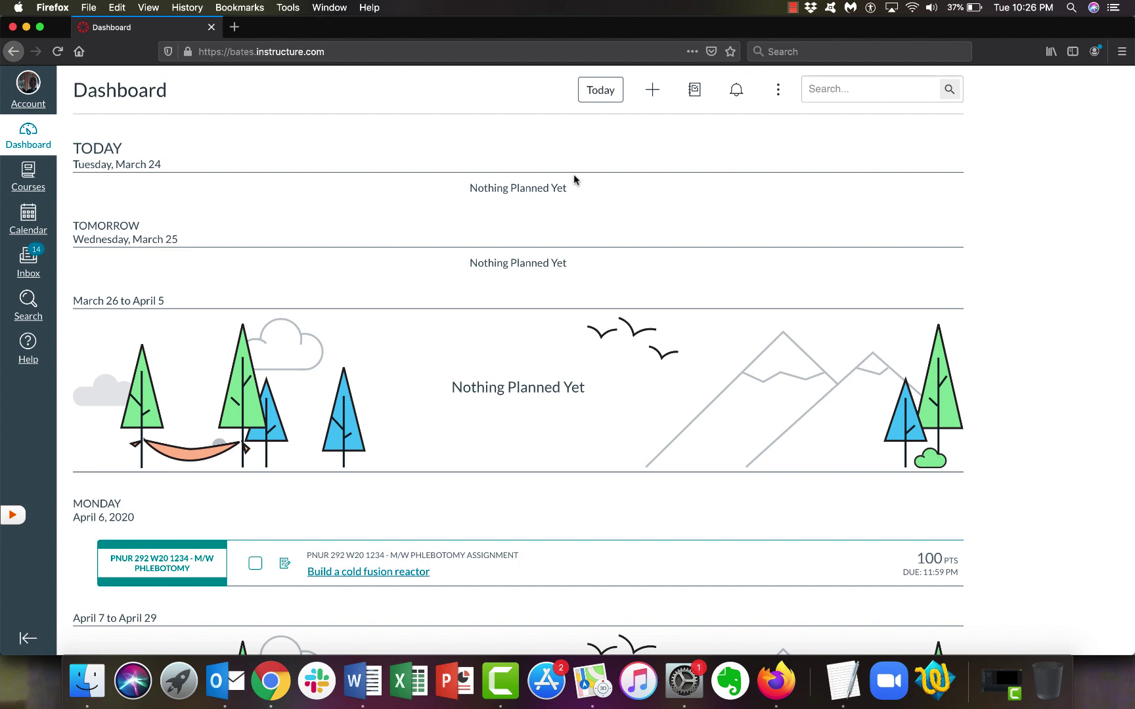
pyautogui.scroll(5, 573, 174)
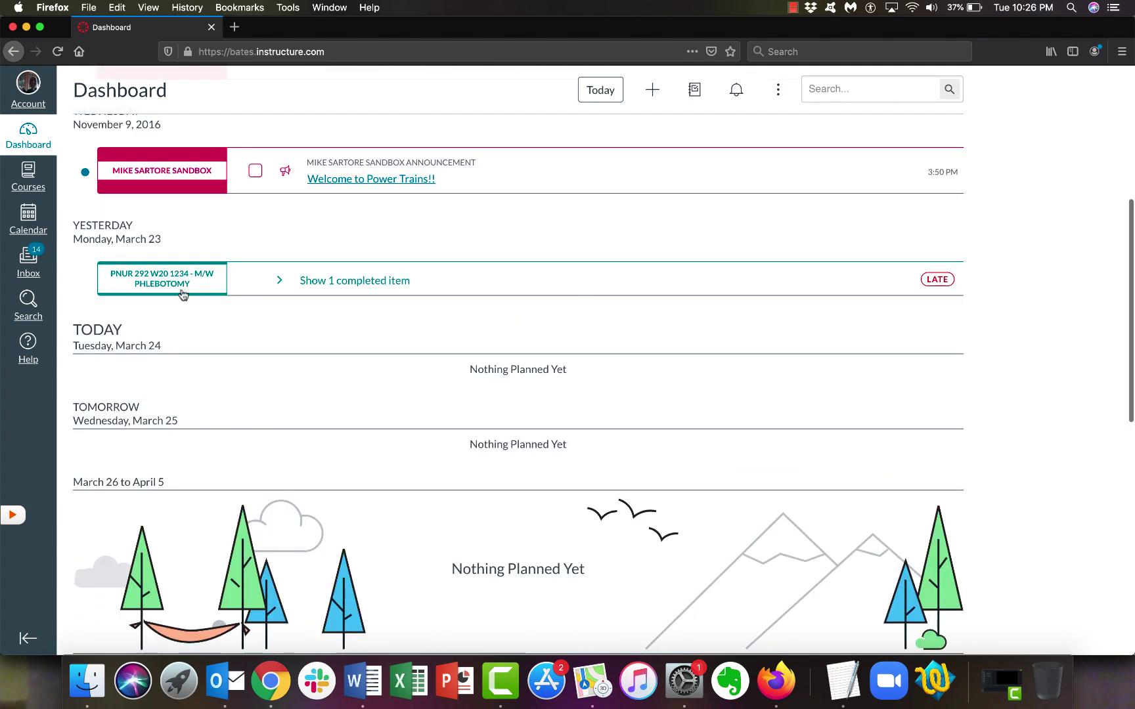
pyautogui.click(334, 285)
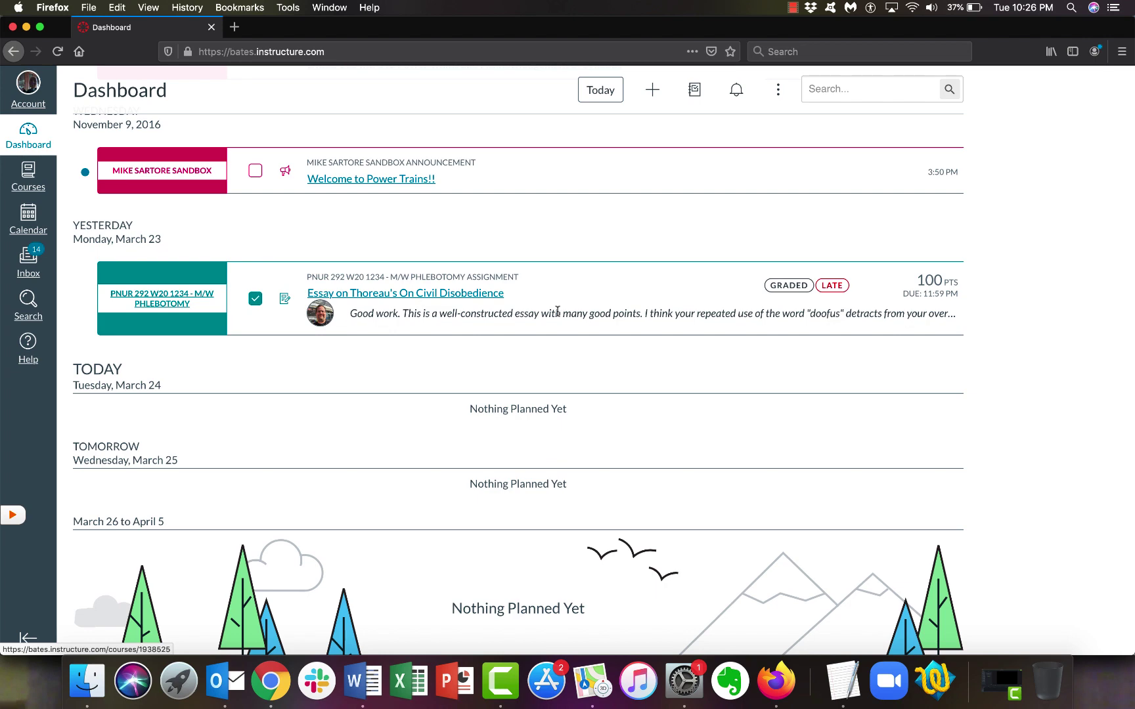
pyautogui.scroll(-5, 557, 311)
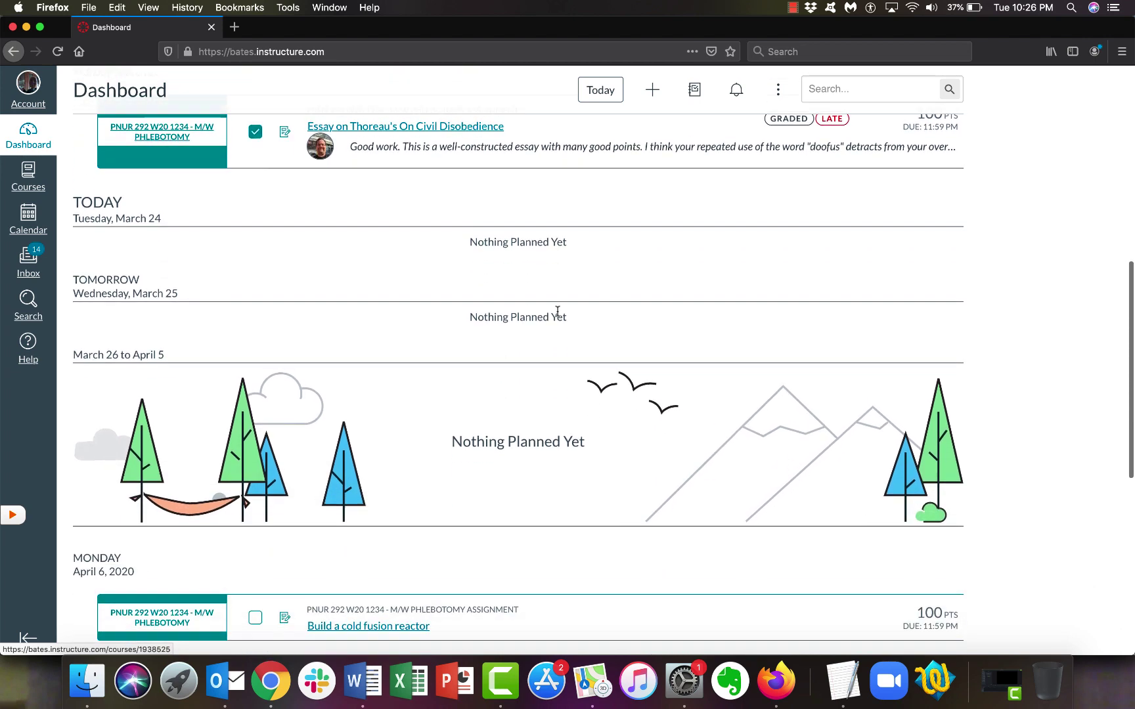
pyautogui.scroll(-1, 557, 316)
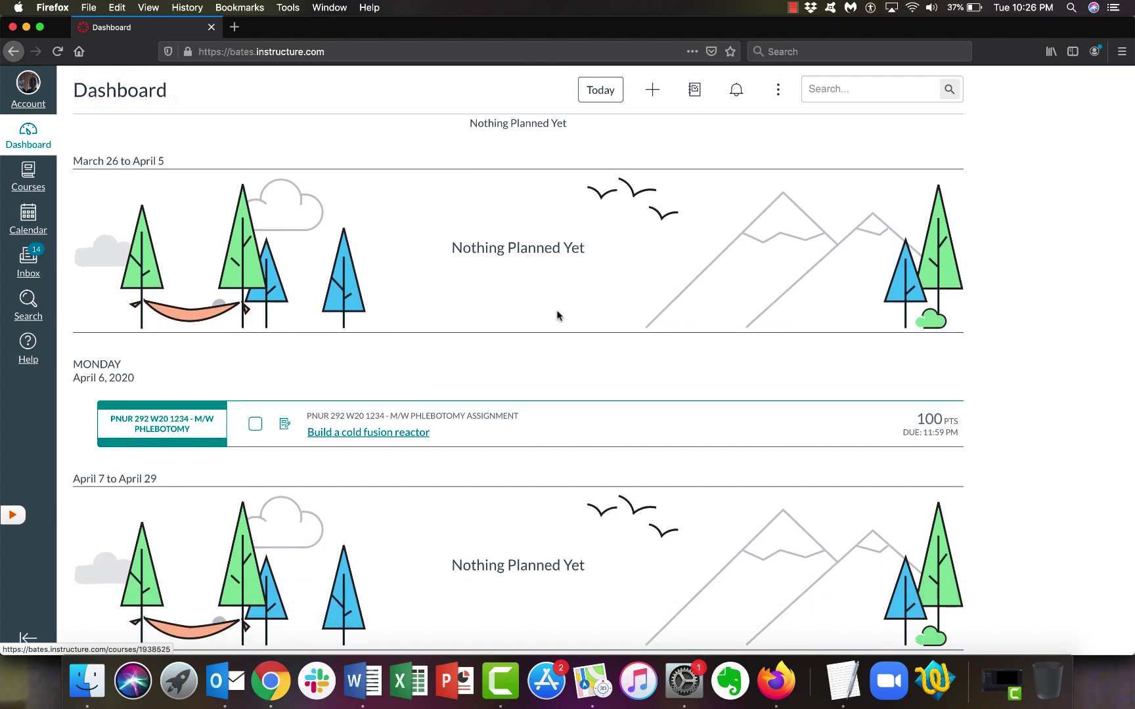
pyautogui.scroll(-8, 557, 316)
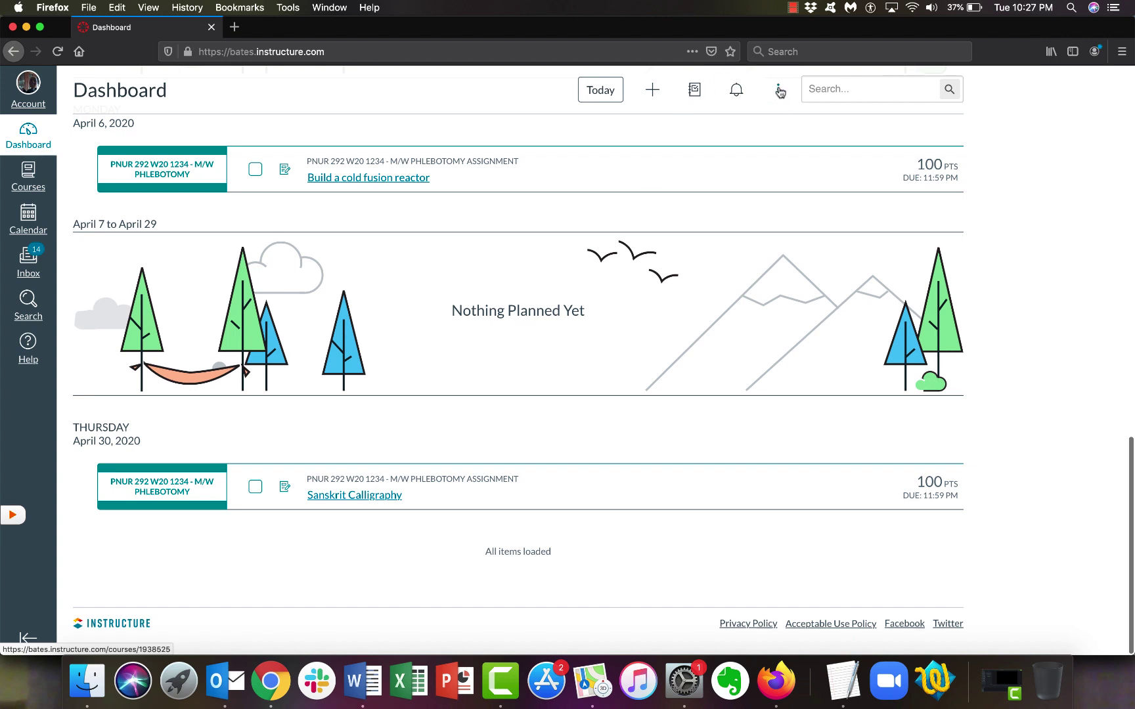
pyautogui.click(779, 92)
pyautogui.click(777, 151)
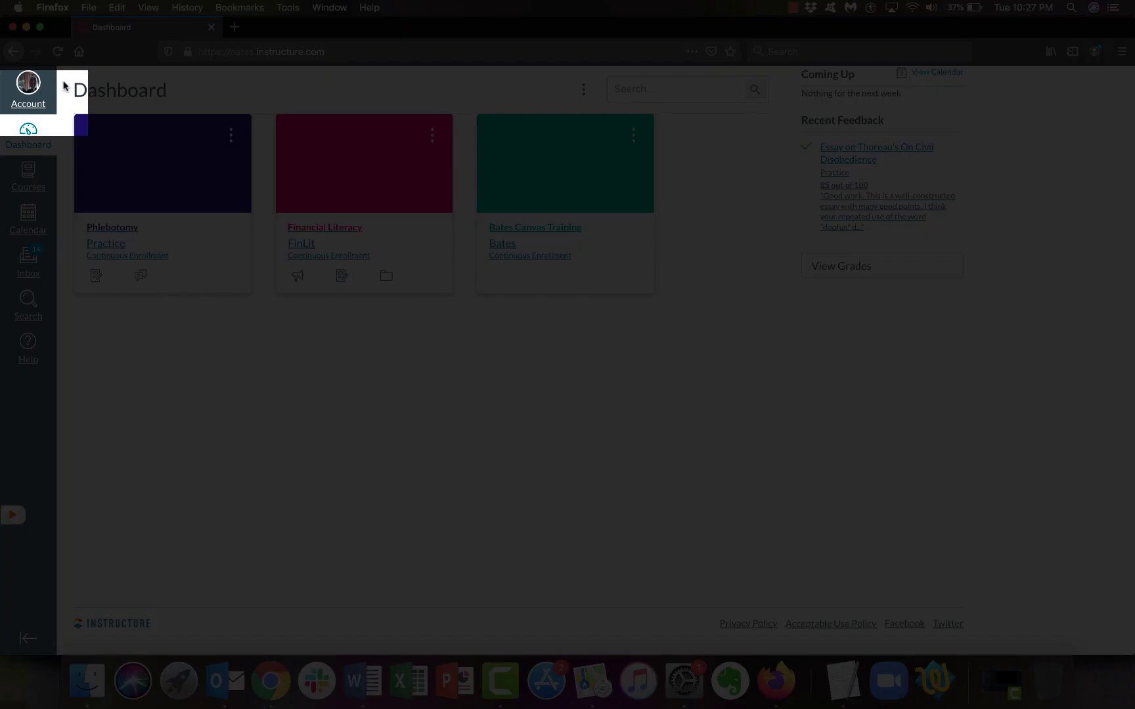
# Open the account's profile page and view the options for selecting a profile picture, closing them without choosing one
pyautogui.click(30, 86)
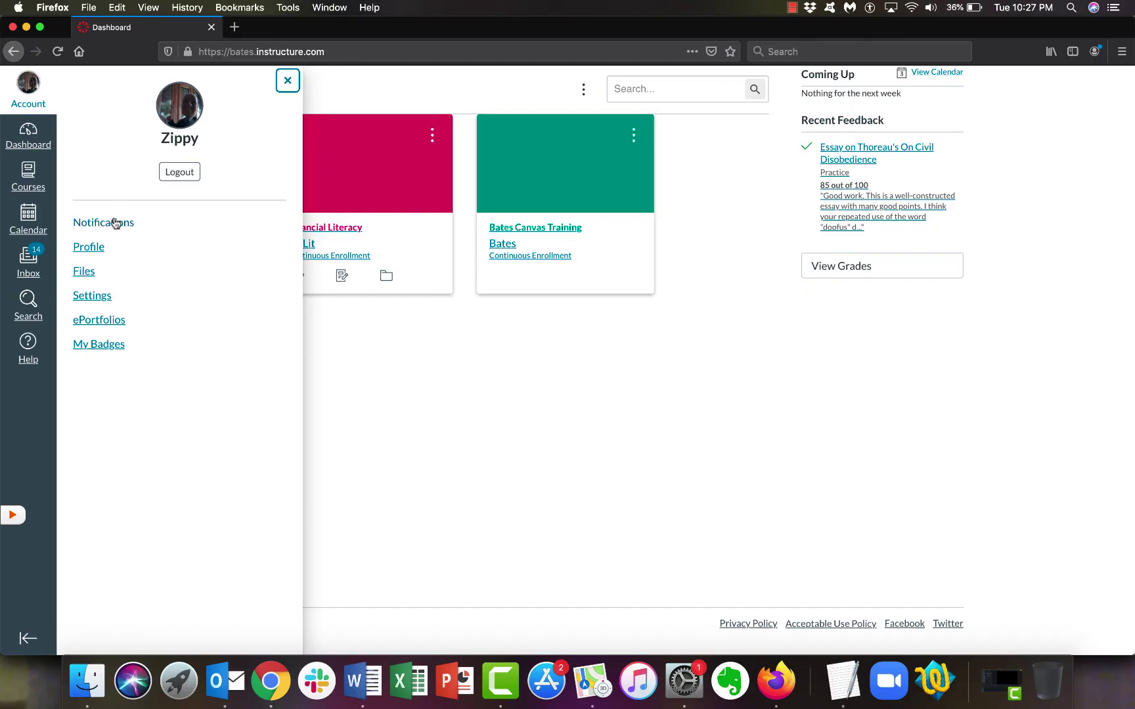
pyautogui.click(92, 247)
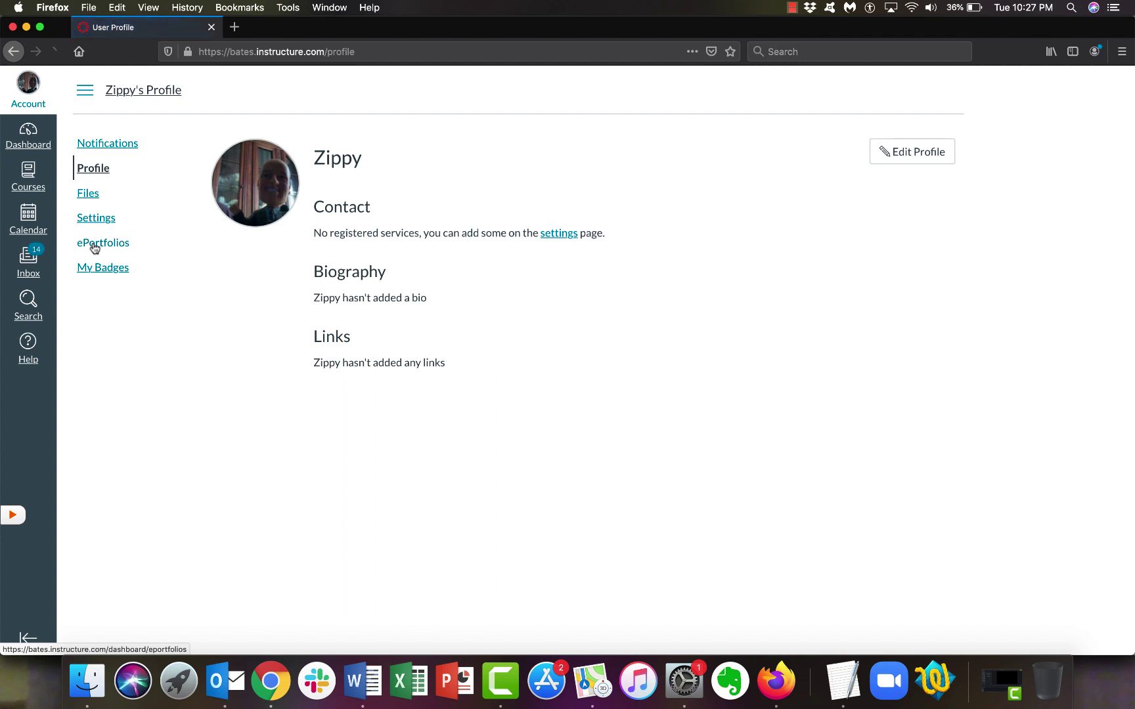
pyautogui.moveTo(287, 214)
pyautogui.click(286, 214)
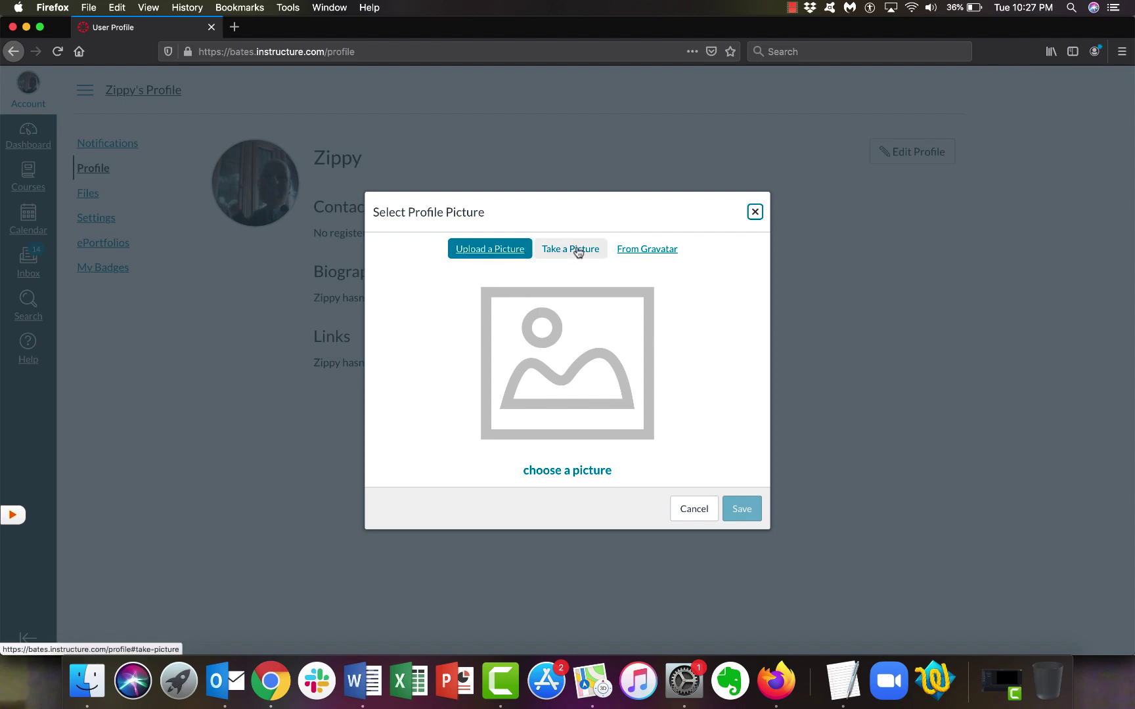
pyautogui.click(754, 212)
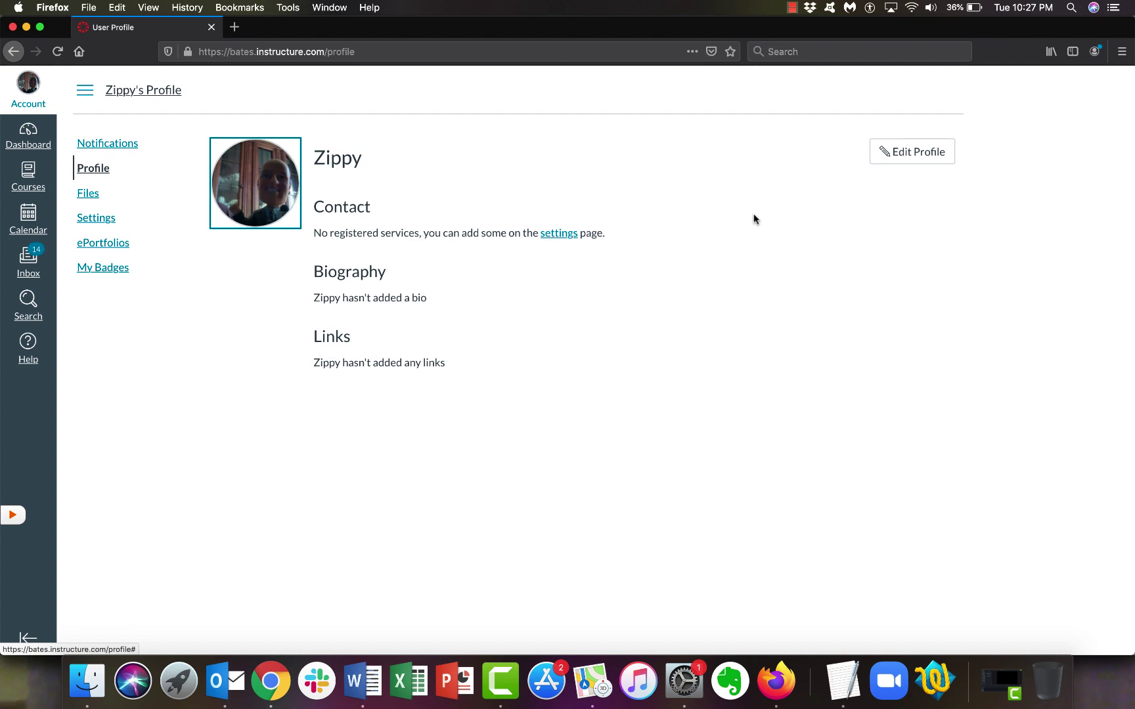
# Open the account settings for editing, show the change password fields, and cancel the edit
pyautogui.click(96, 223)
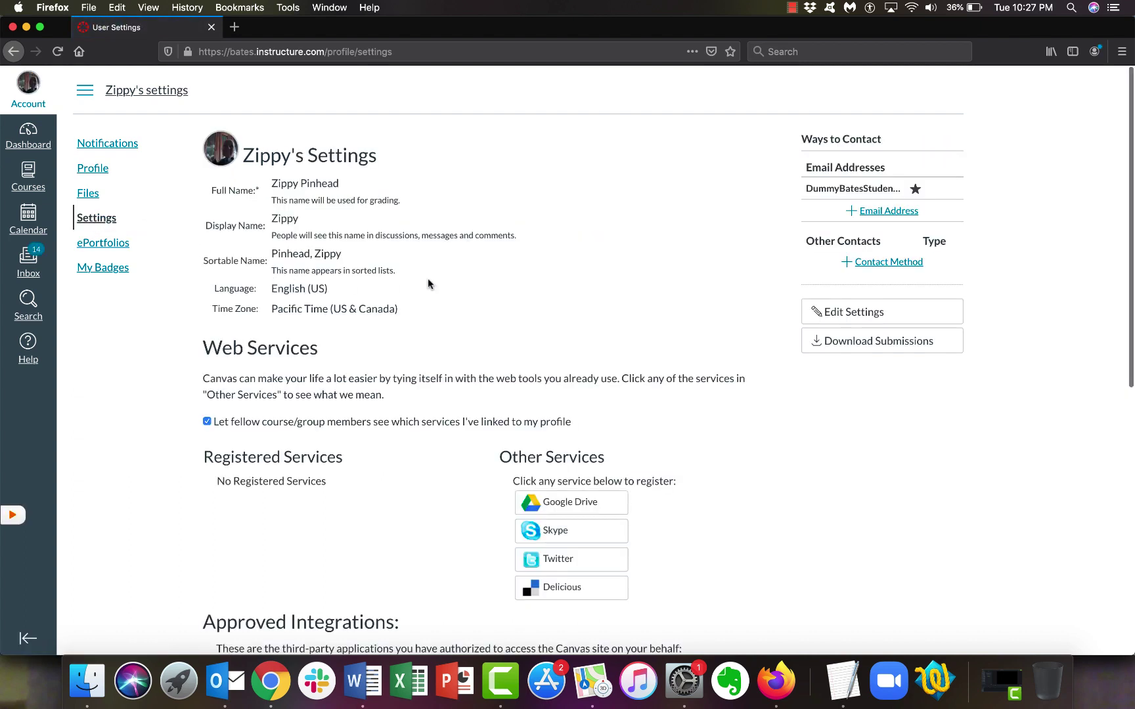
pyautogui.click(855, 313)
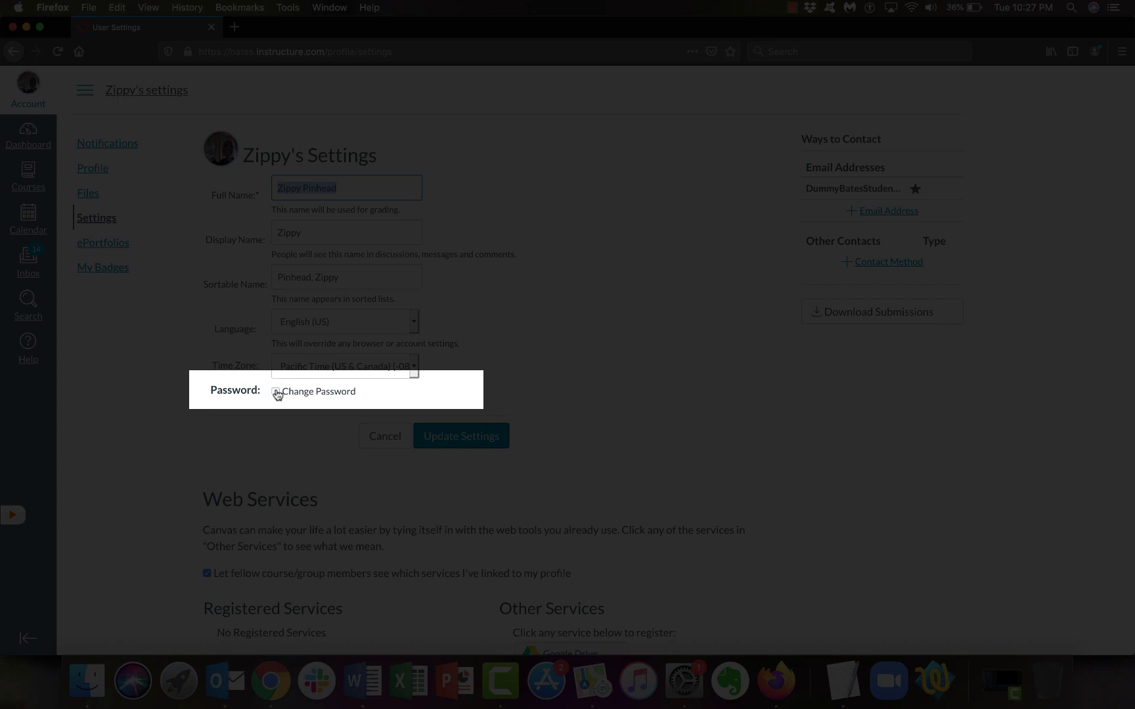
pyautogui.click(277, 392)
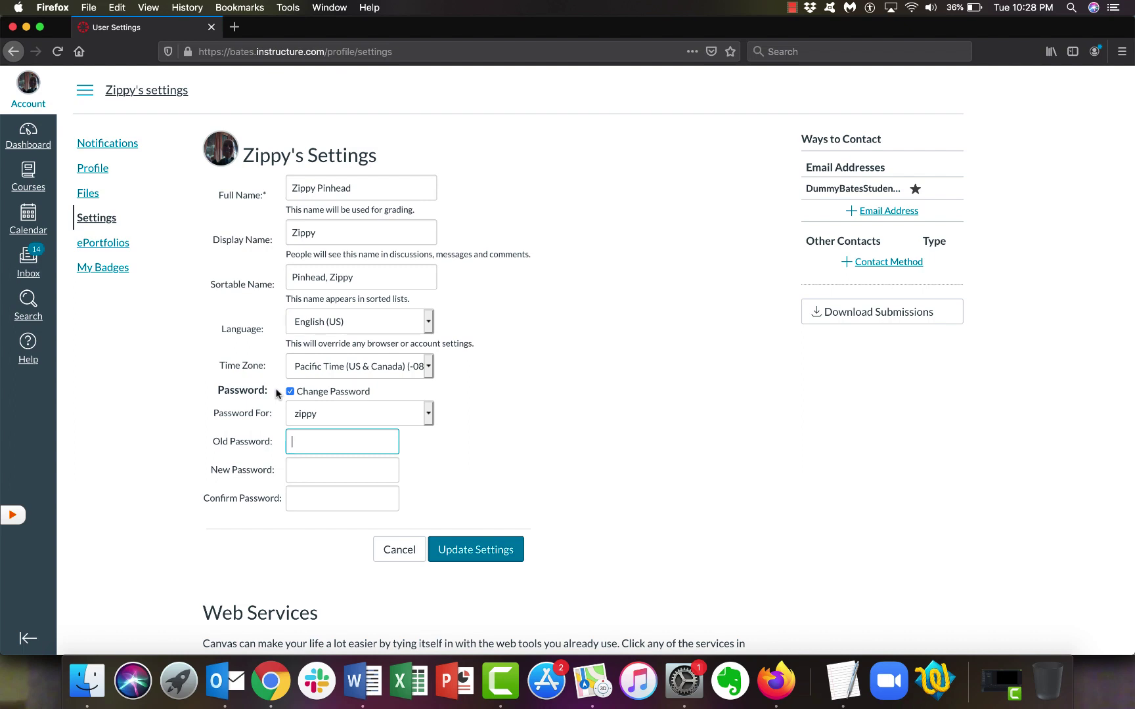
pyautogui.click(398, 549)
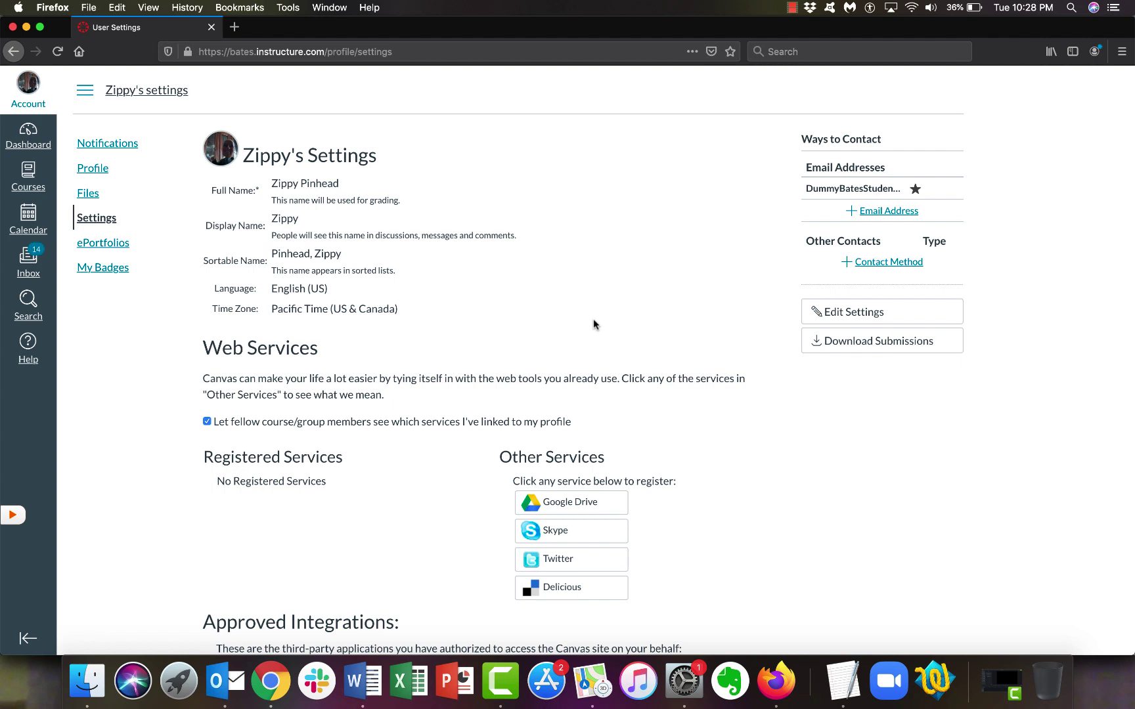
# View the registration forms for an additional email address and a text (SMS) contact method, closing each one
pyautogui.click(877, 215)
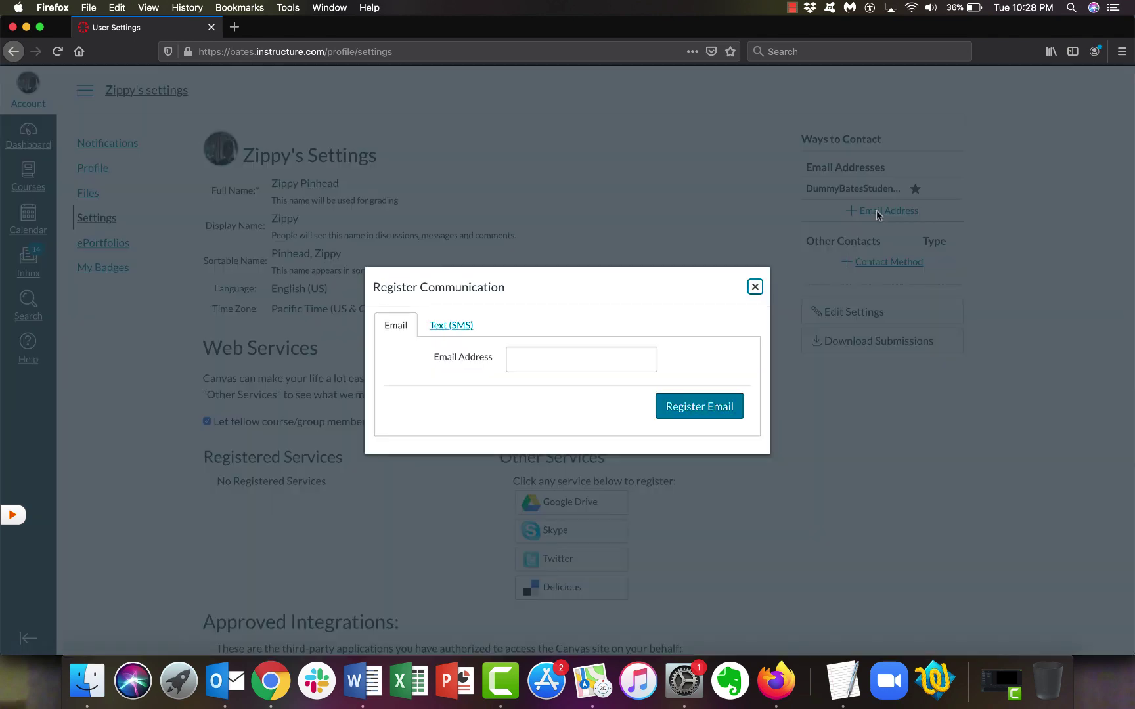
pyautogui.click(756, 287)
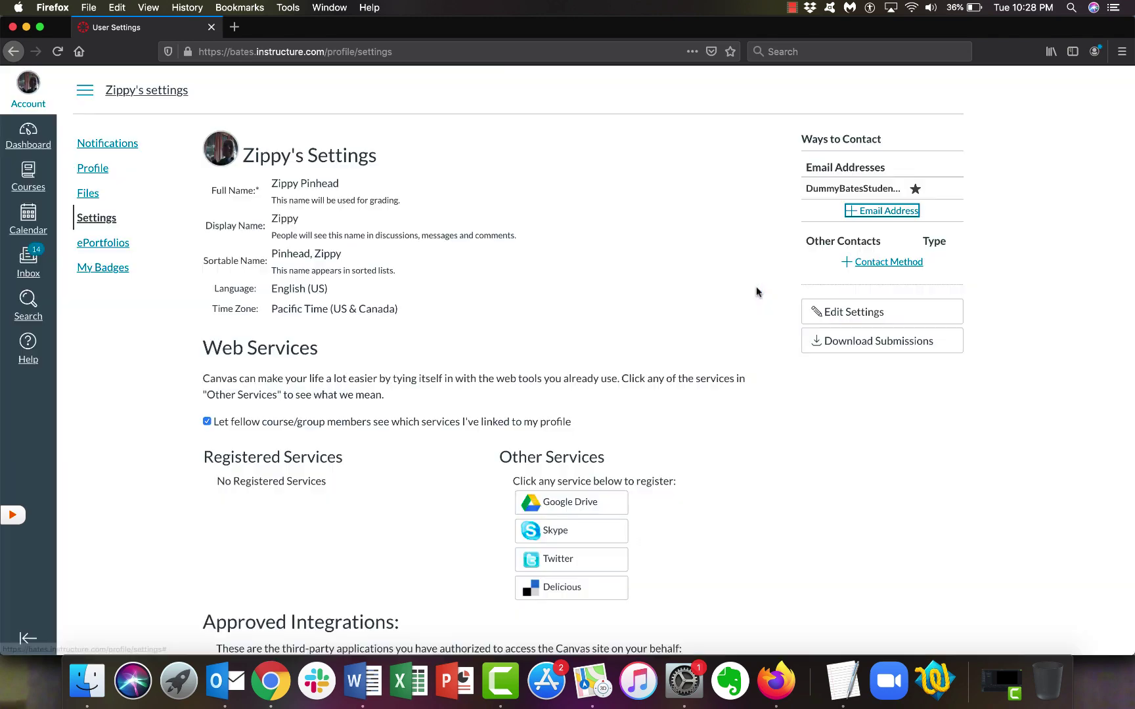
pyautogui.click(886, 262)
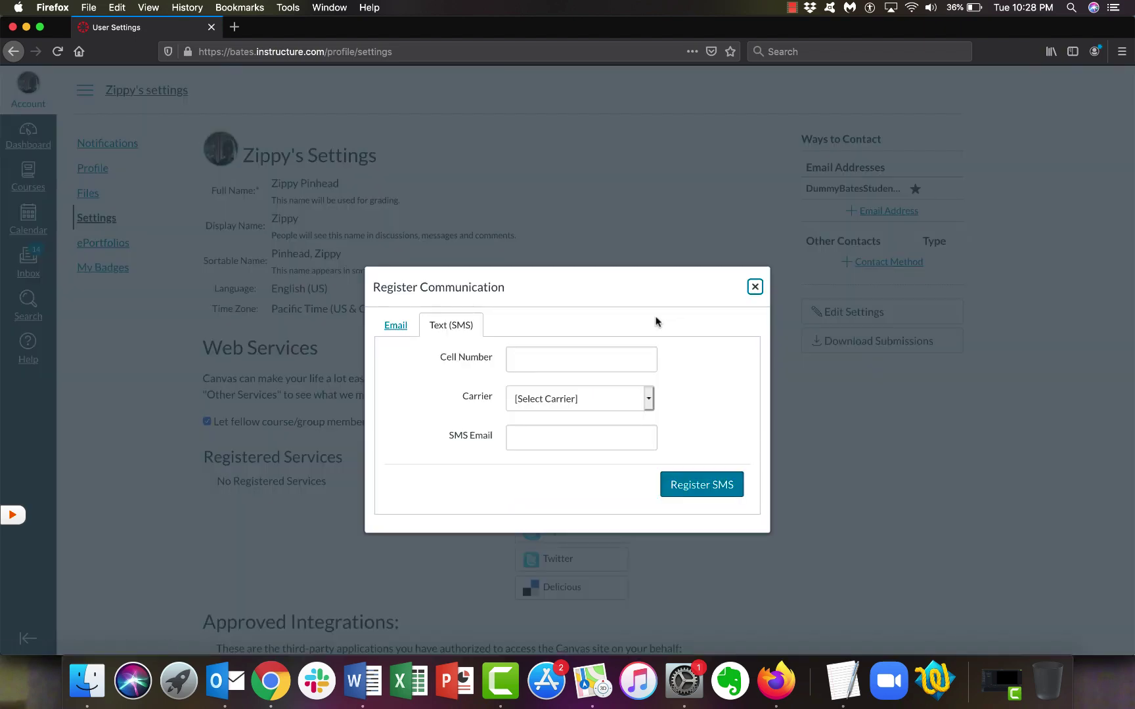
pyautogui.click(756, 288)
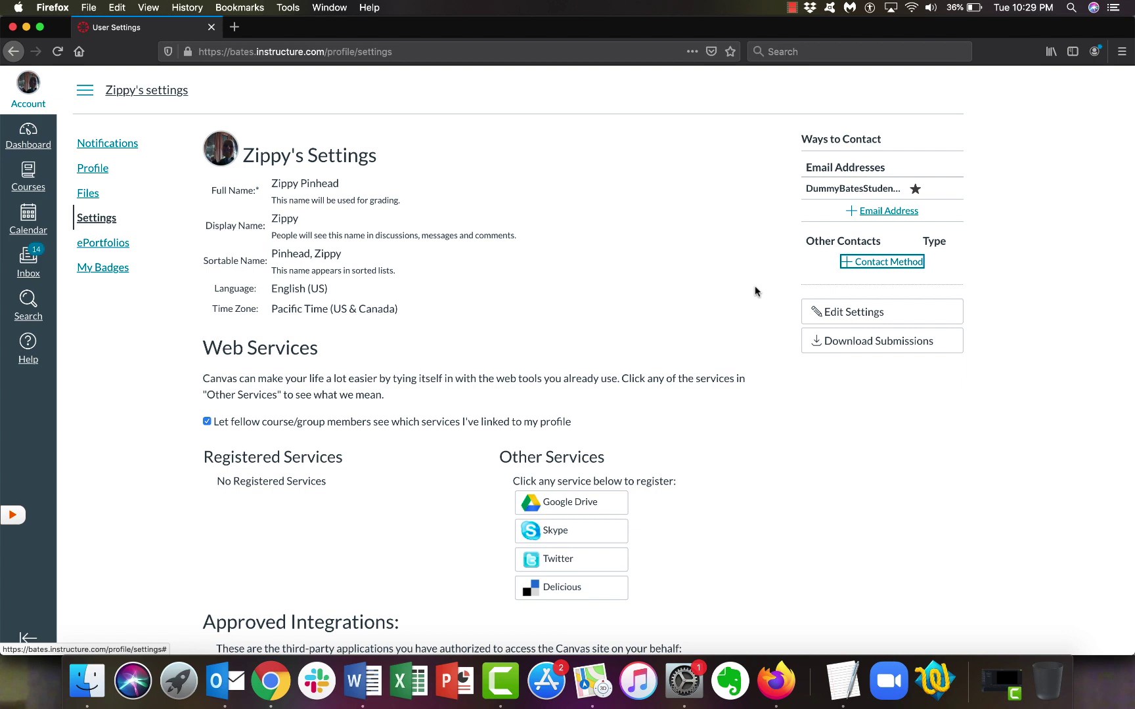
# Open the account's notification preferences and review the delivery frequencies for the different activity types
pyautogui.click(117, 150)
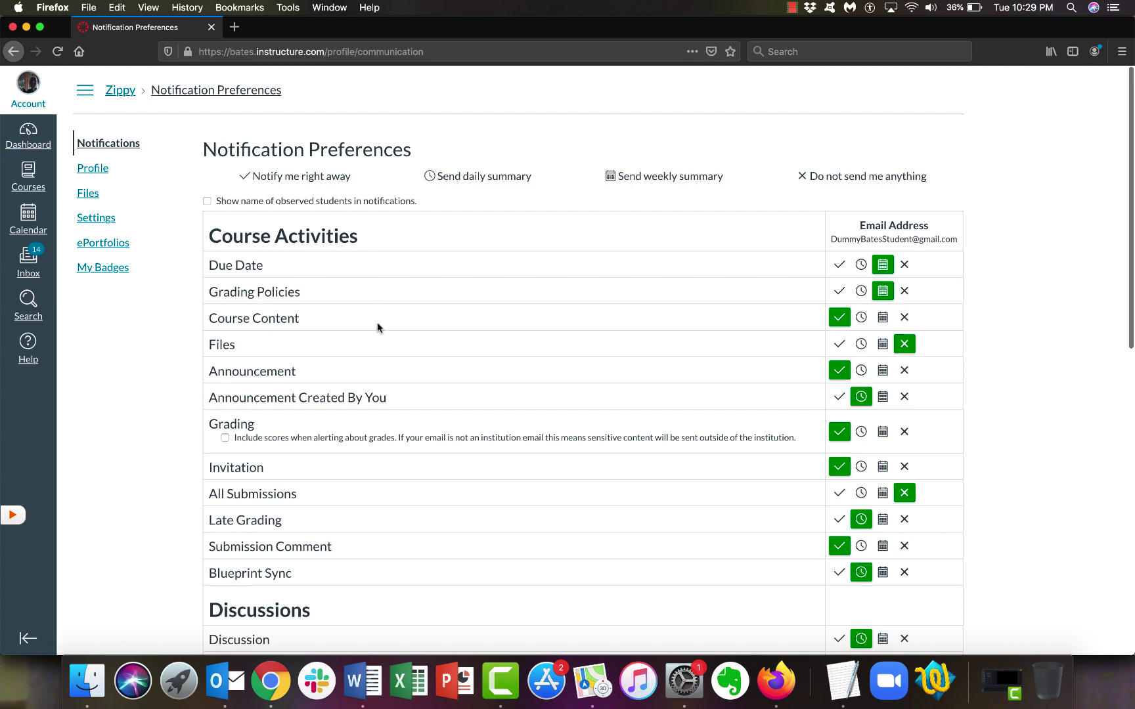
pyautogui.scroll(-8, 378, 326)
pyautogui.scroll(8, 378, 326)
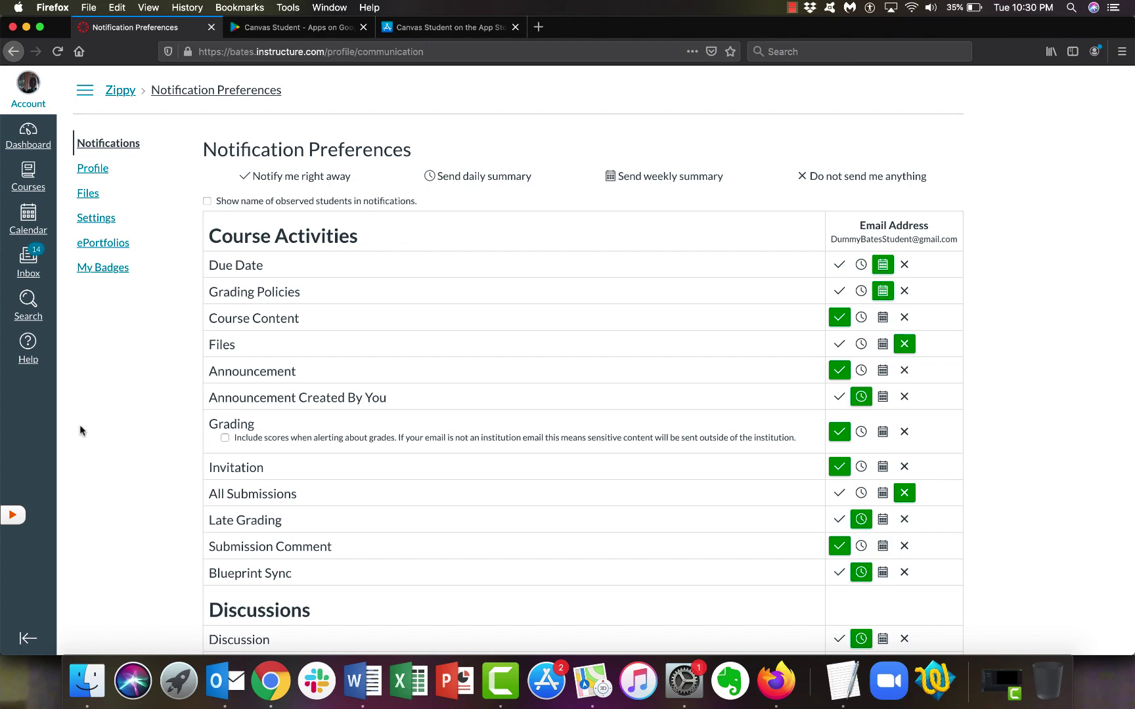
# View the Canvas Student app pages on Google Play and the Apple App Store
pyautogui.click(311, 29)
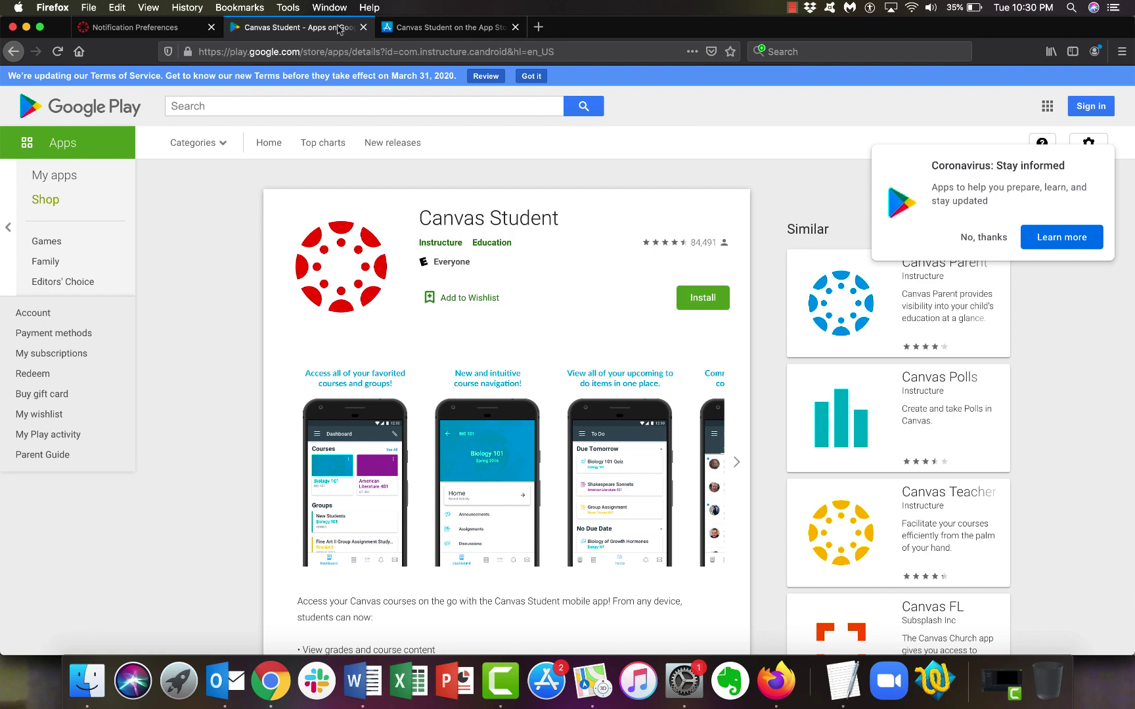
pyautogui.click(417, 27)
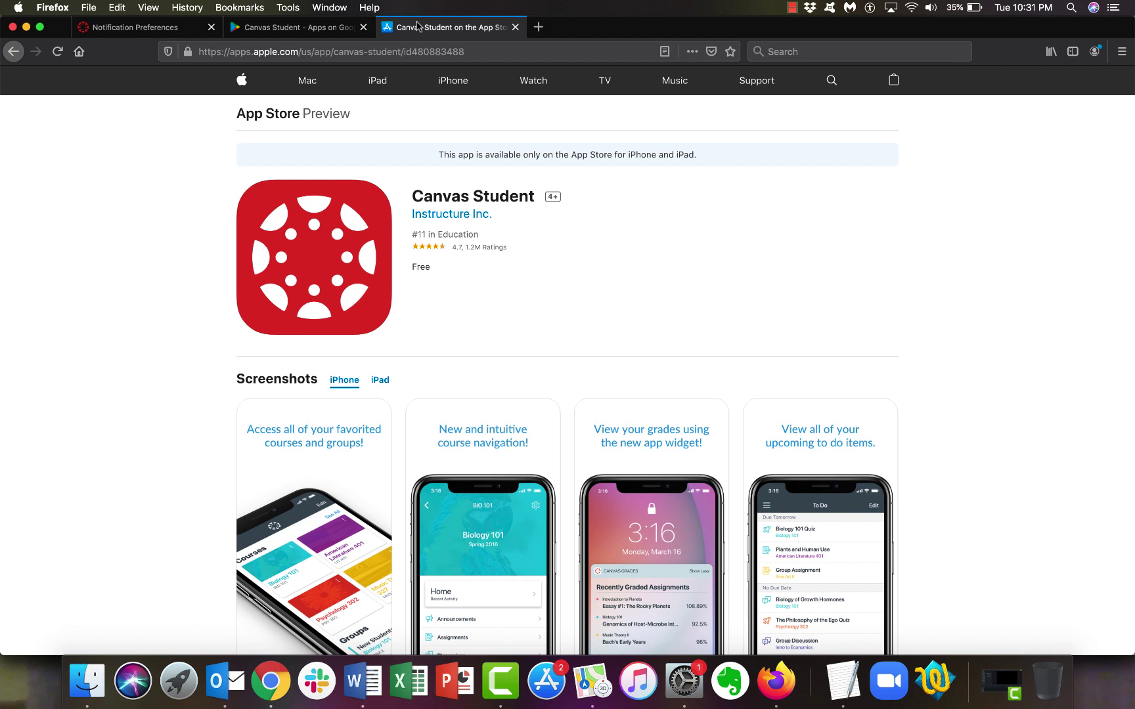